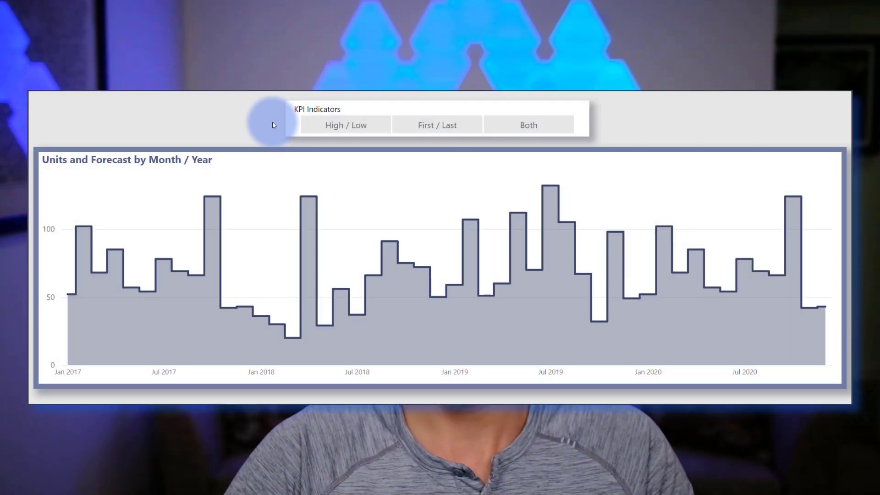
- Choose Both in the KPI Indicators slicer to mark the high, low, first and last points
left_click(345, 125)
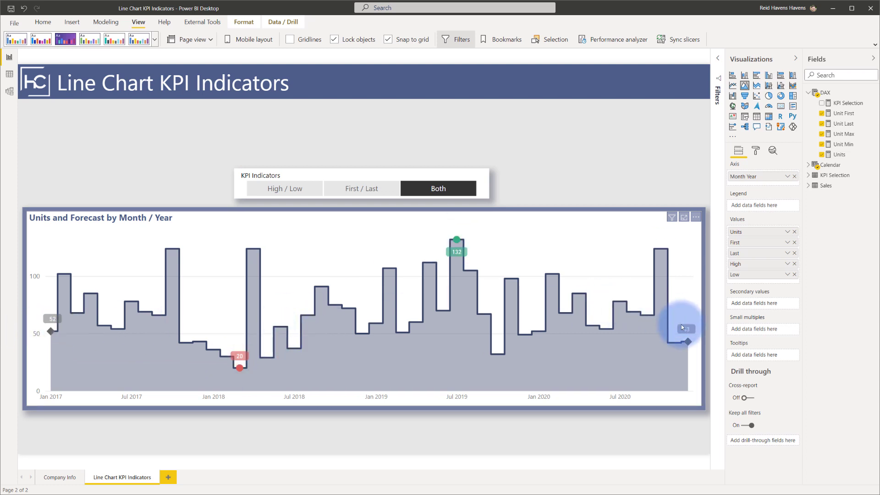
left_click(359, 191)
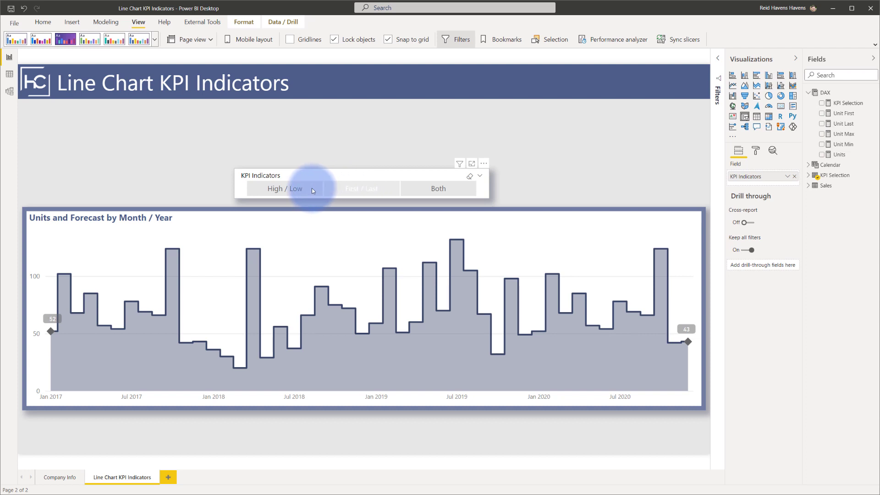
left_click(293, 188)
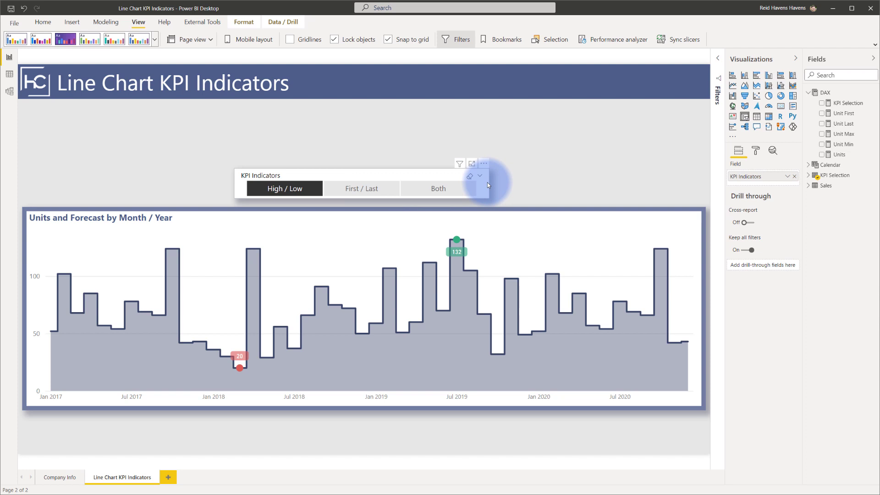
left_click(469, 177)
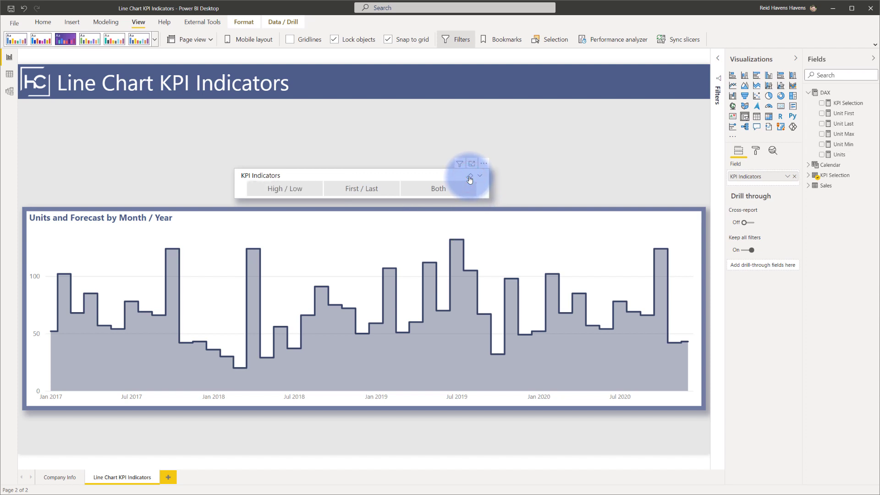
left_click(454, 191)
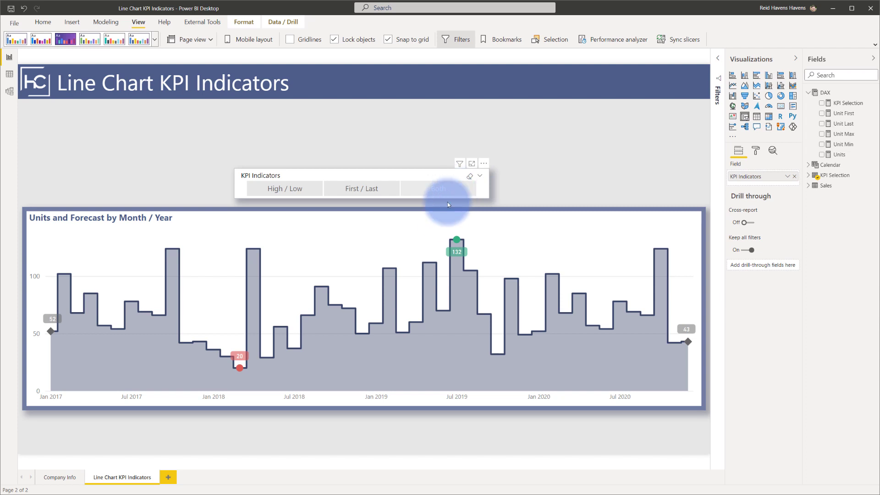
- Select the Units line chart to reveal its Month Year axis and Units, First, Last, High and Low values
left_click(442, 218)
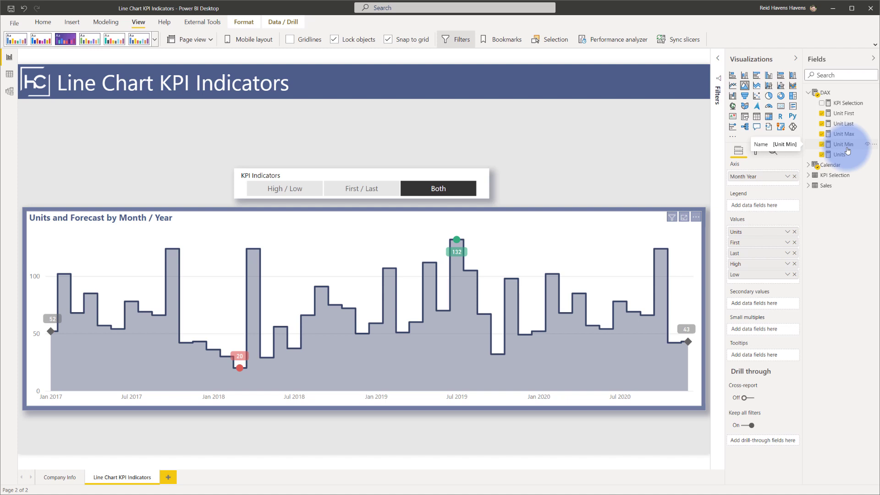
- Open the Unit First measure's DAX and highlight its KPI Selection reference
left_click(848, 114)
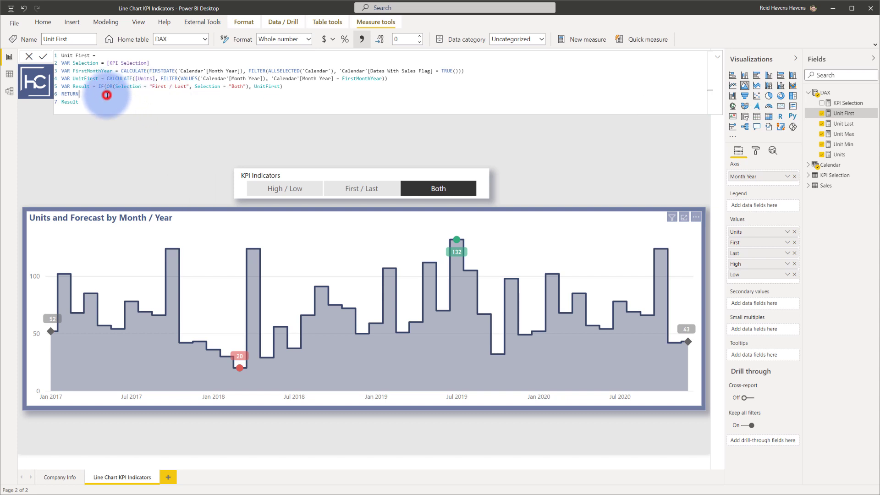
scroll(106, 95, "up", 2)
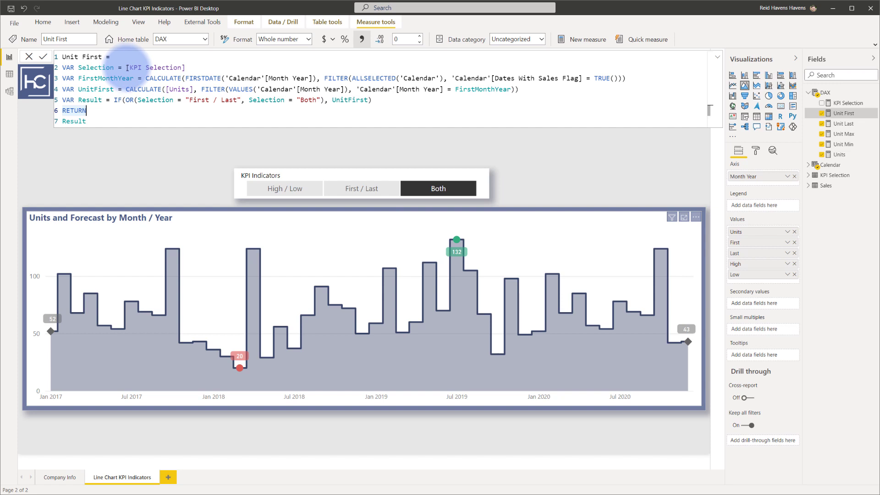
left_click_drag(127, 68, 195, 67)
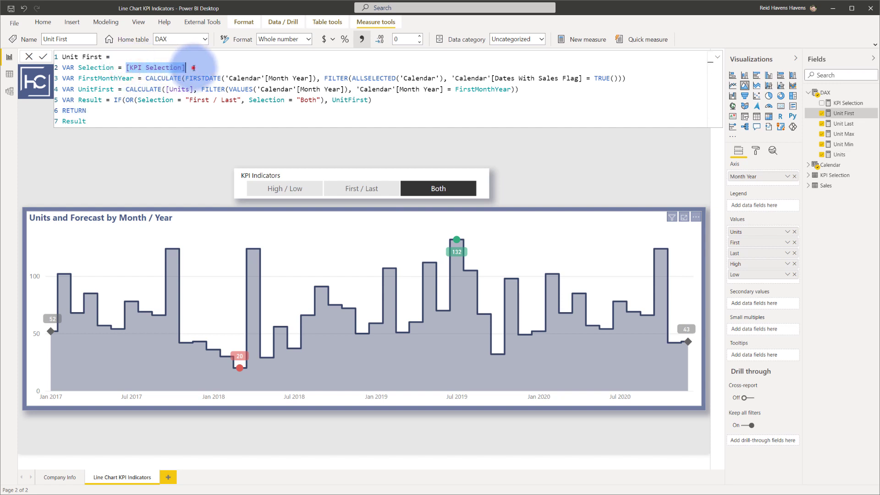
left_click(193, 67)
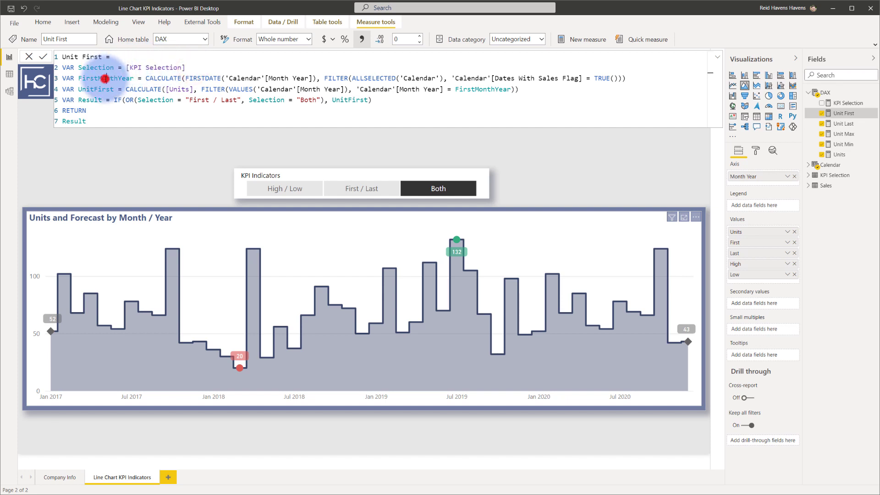
- Highlight the FirstMonthYear variable, its Dates With Sales Flag condition and the FIRSTDATE function
double_click(105, 78)
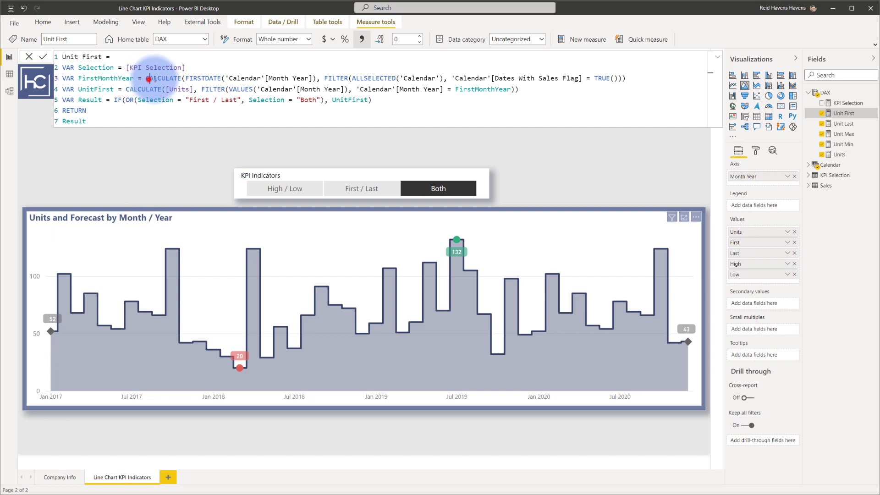
left_click_drag(147, 78, 641, 79)
left_click(484, 78)
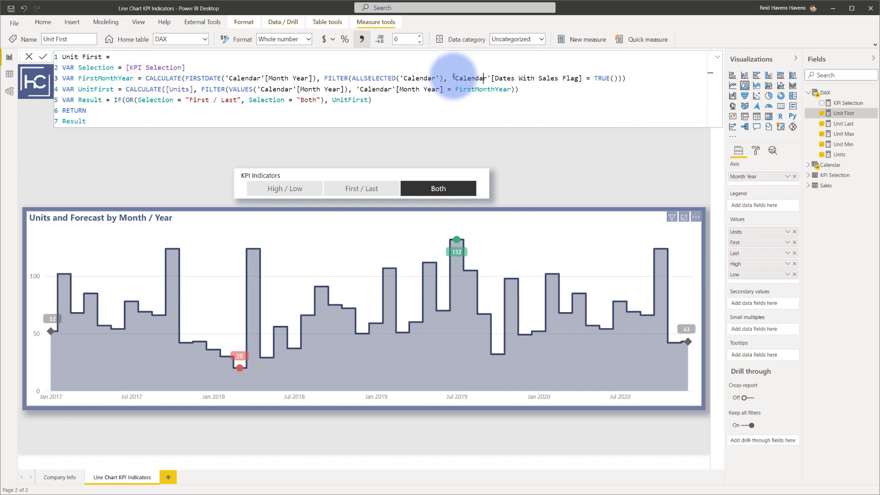
left_click_drag(451, 79, 582, 77)
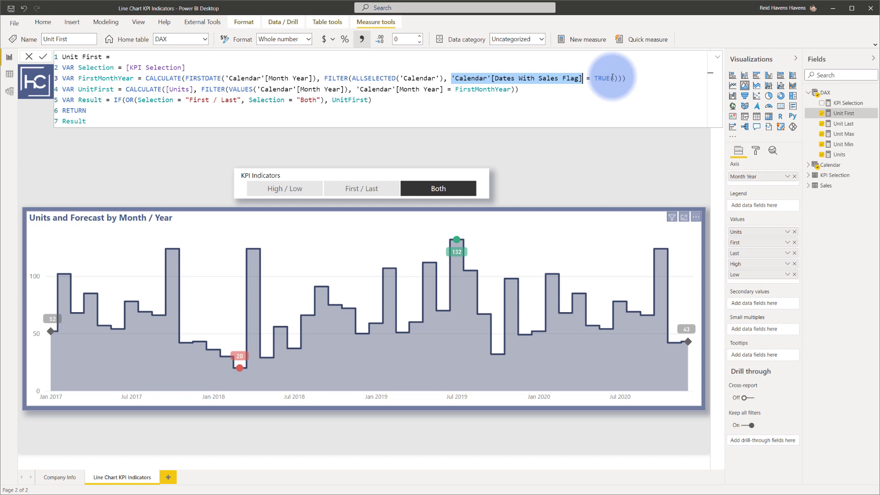
left_click(638, 76)
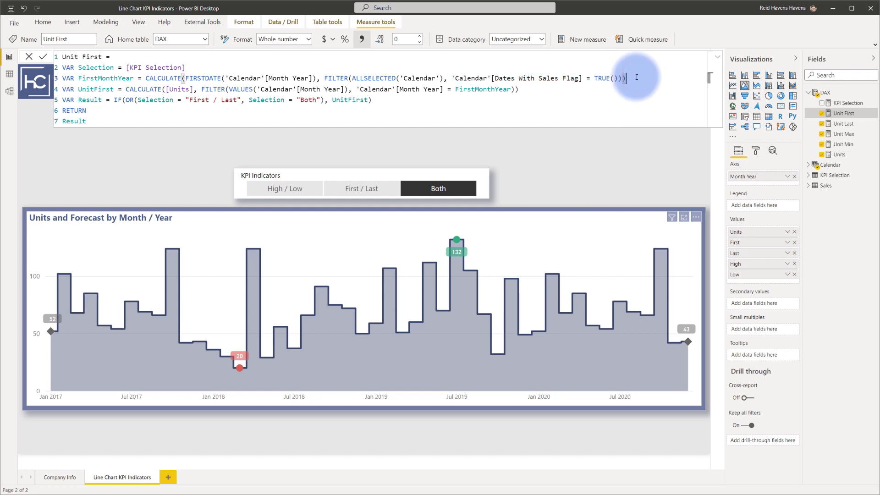
double_click(201, 78)
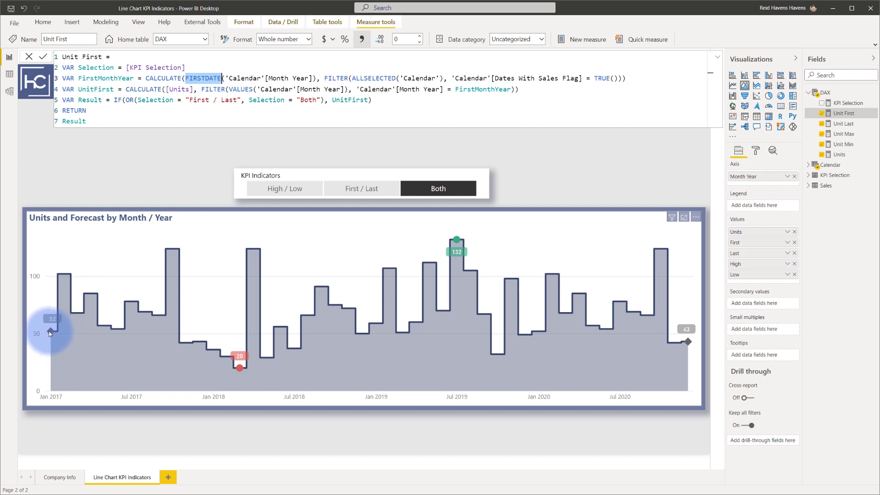
- Highlight line 4's Units argument, month filter and FirstMonthYear comparison in the Unit First formula
left_click(127, 89)
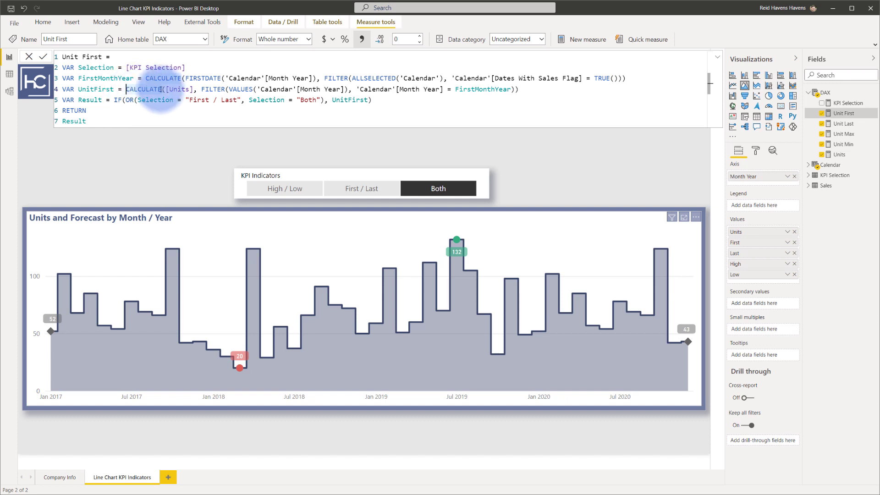
left_click_drag(163, 89, 197, 89)
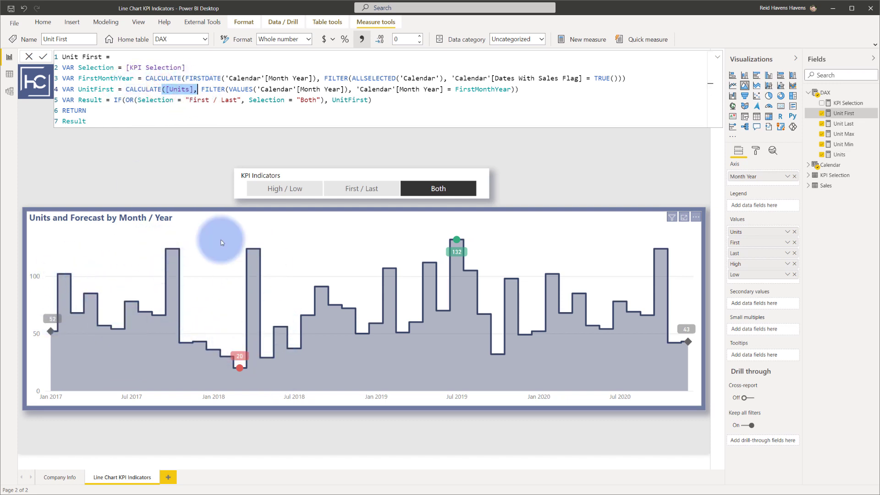
left_click_drag(201, 89, 446, 90)
double_click(484, 88)
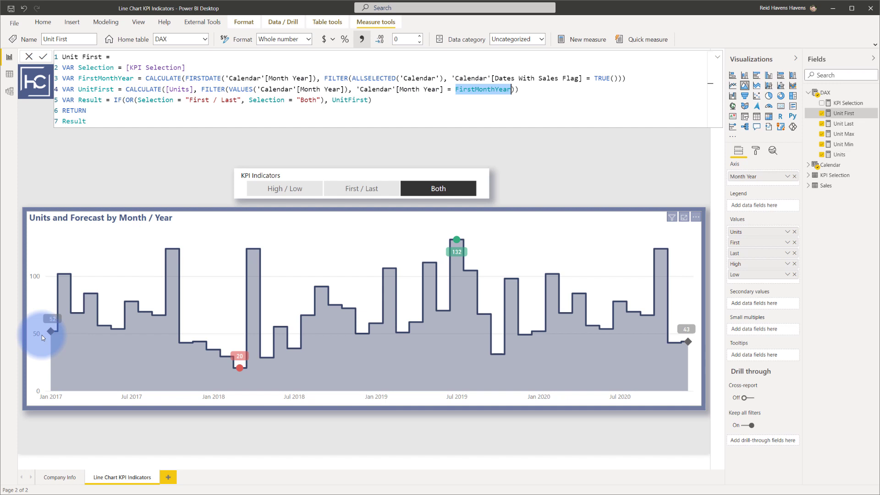
left_click(115, 99)
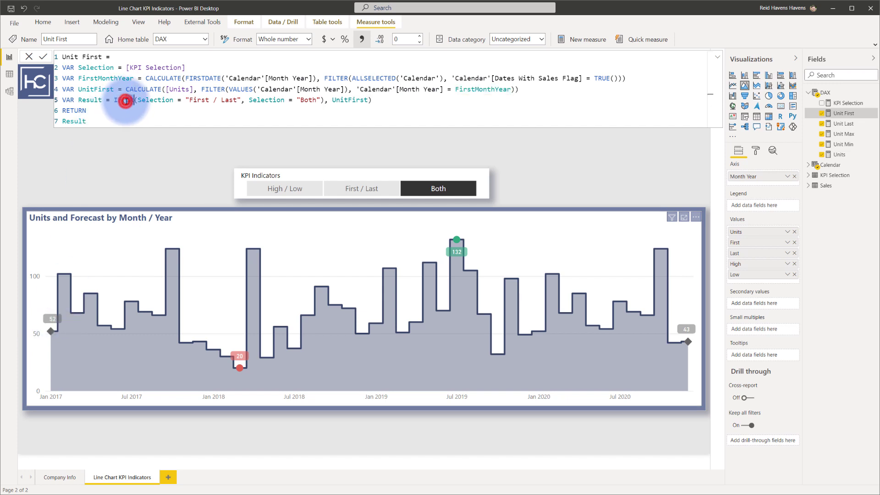
- Type (OR and highlight the IF test's Selection, "First / Last" and "Both" conditions
type("(OR")
double_click(147, 99)
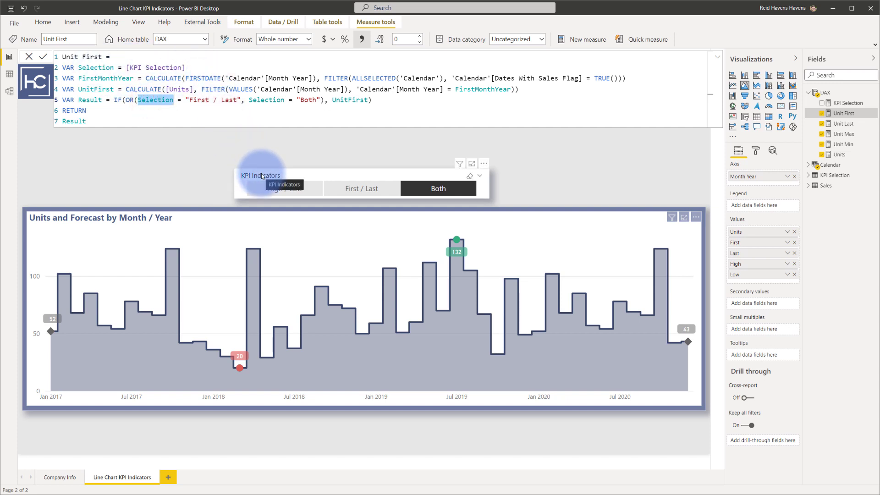
left_click_drag(185, 100, 242, 100)
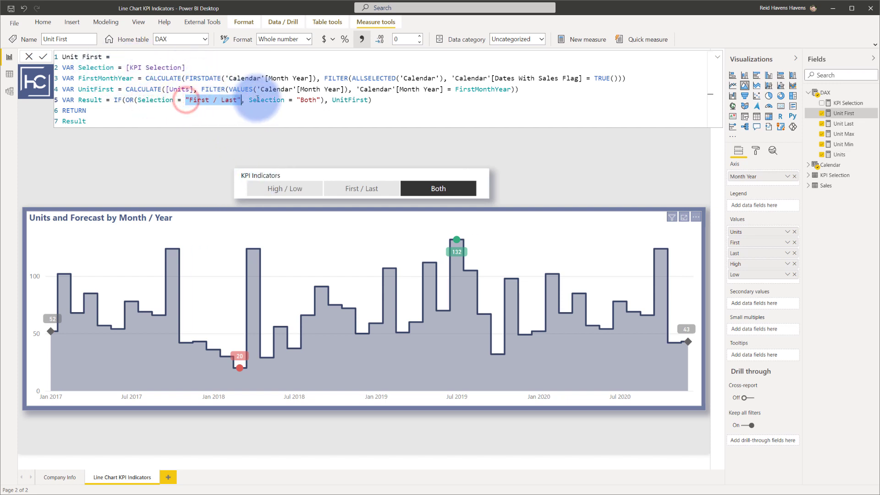
double_click(307, 100)
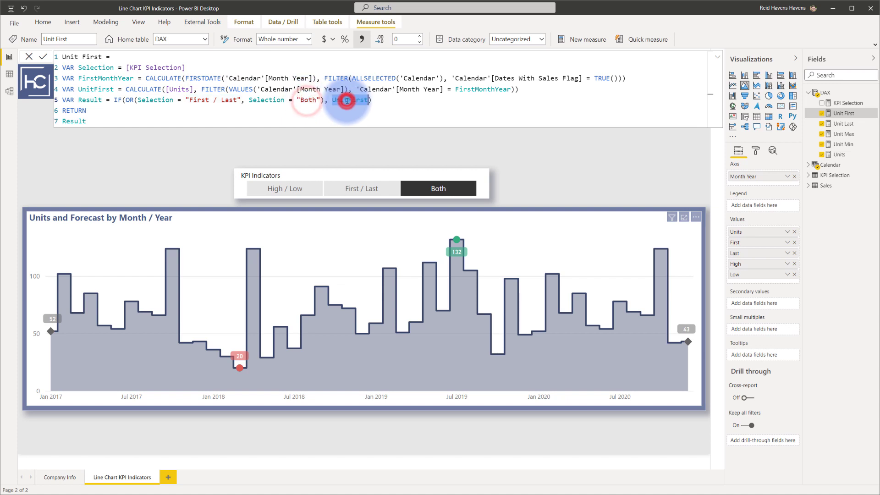
left_click(381, 100)
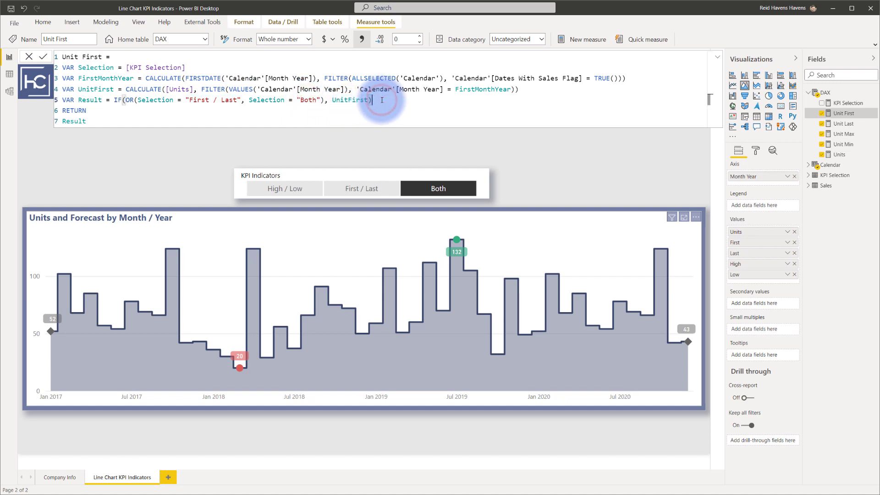
left_click(444, 182)
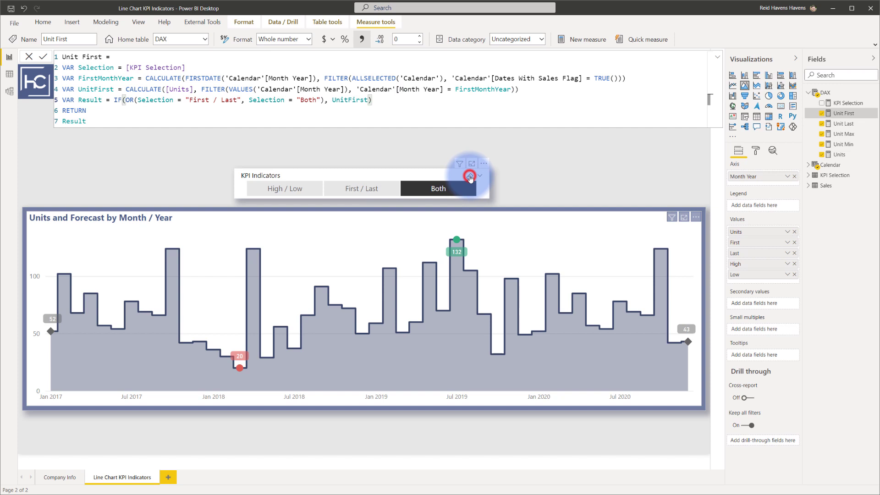
- Cycle the KPI slicer through High / Low, First / Last and Both, then show Unit Last's DAX
left_click(469, 177)
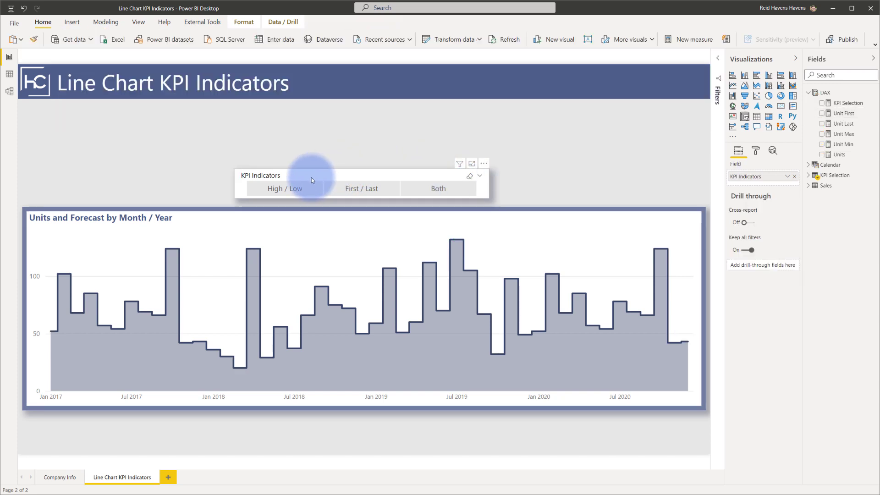
left_click(295, 190)
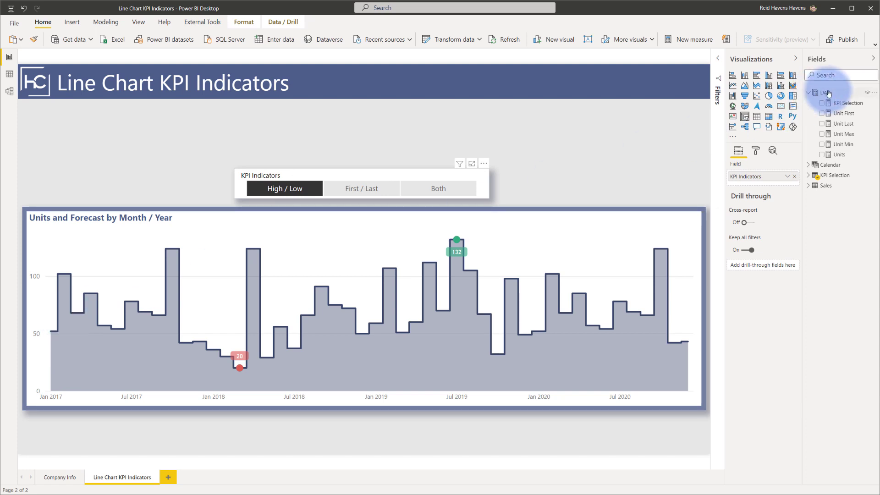
left_click(847, 114)
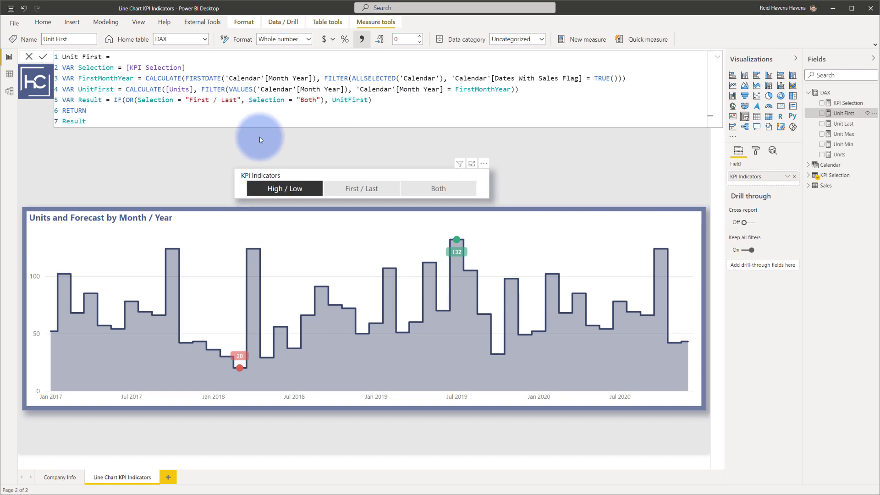
left_click(340, 183)
left_click(430, 194)
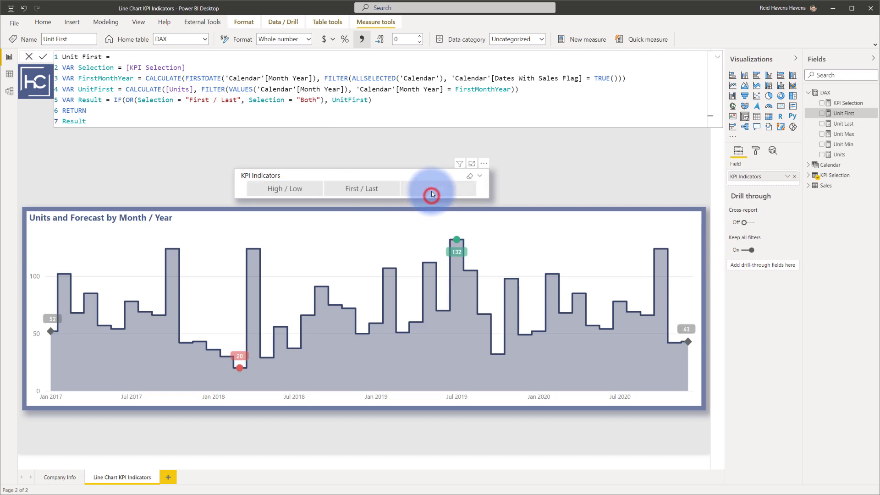
left_click(847, 123)
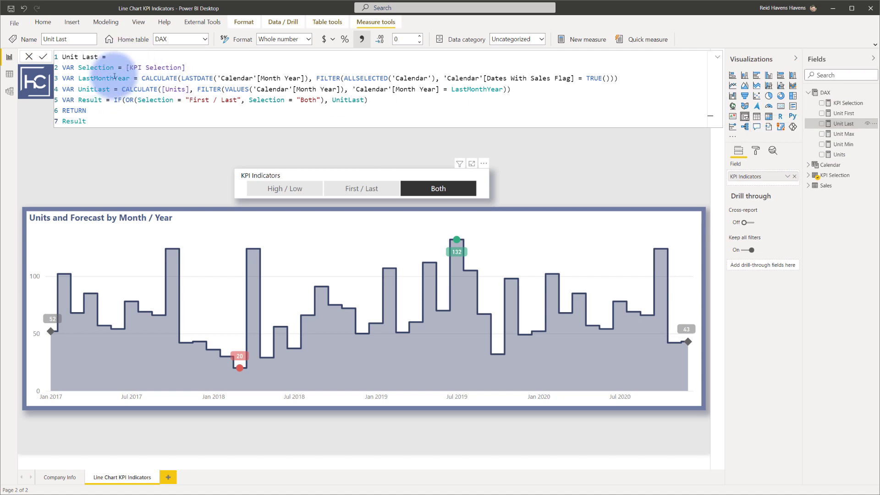
- Open Unit Max's DAX and highlight its CALCULATE expression and the word Max in its name
left_click(849, 134)
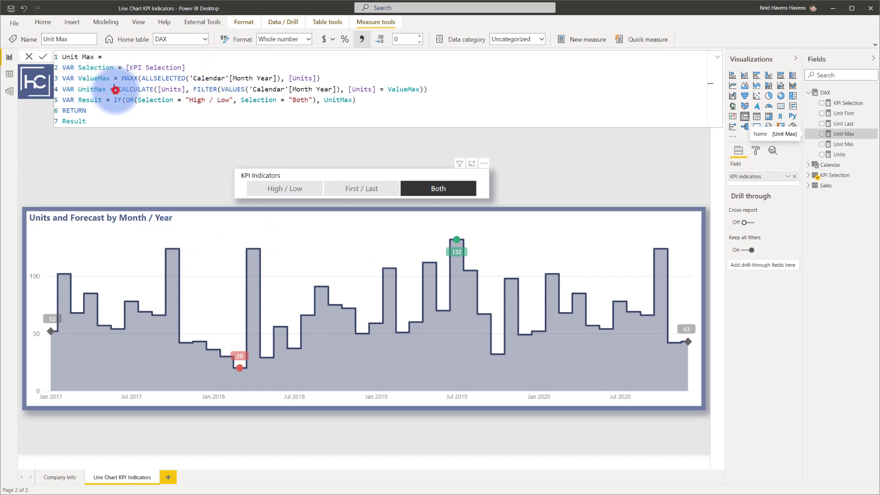
left_click_drag(115, 90, 338, 89)
left_click(337, 89)
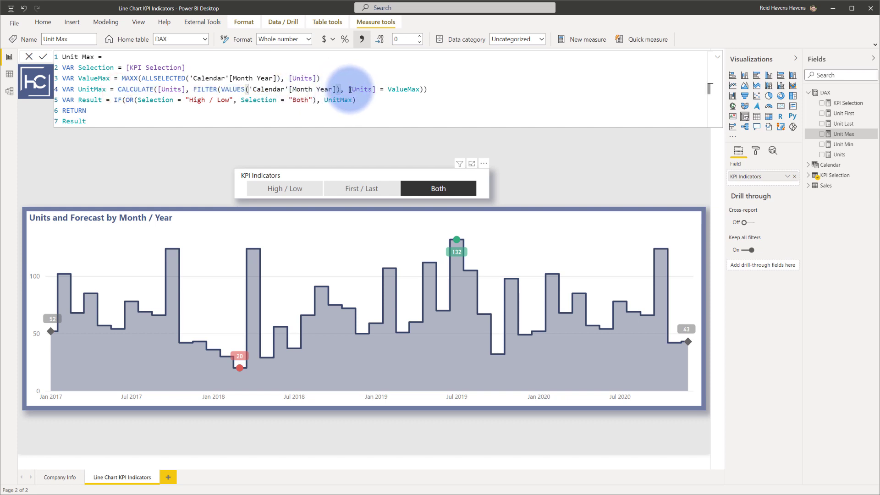
double_click(88, 56)
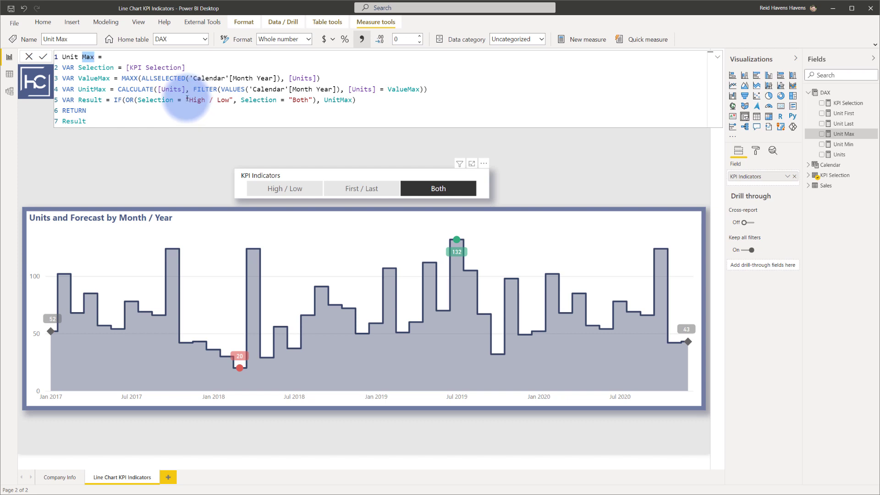
- Try each KPI Indicators option, clear the slicer, settle on Both, and select the line chart
left_click(288, 190)
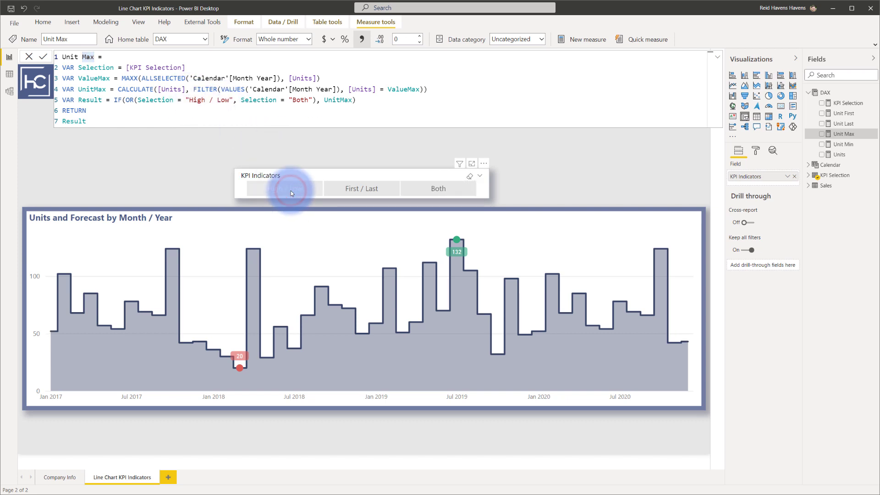
left_click(449, 190)
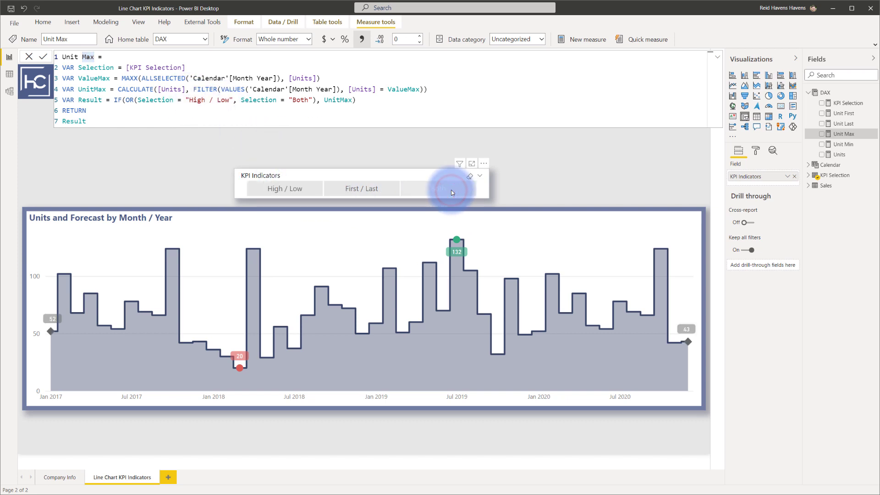
left_click(362, 190)
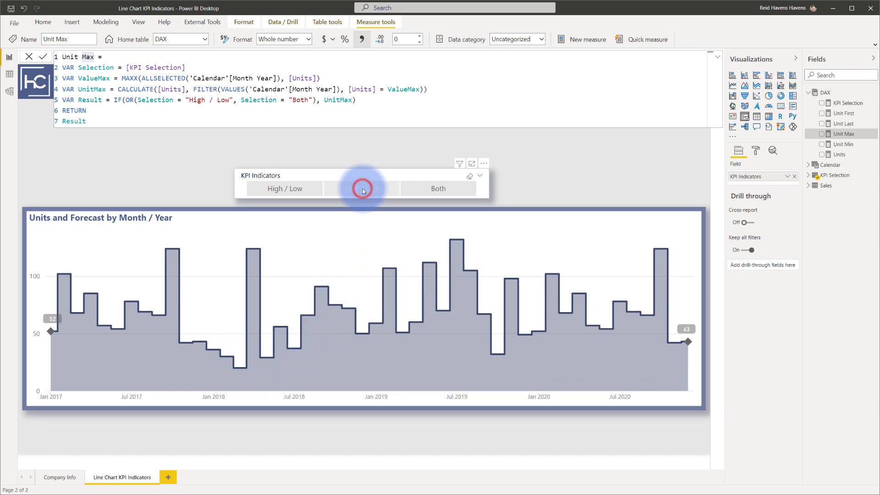
left_click(470, 176)
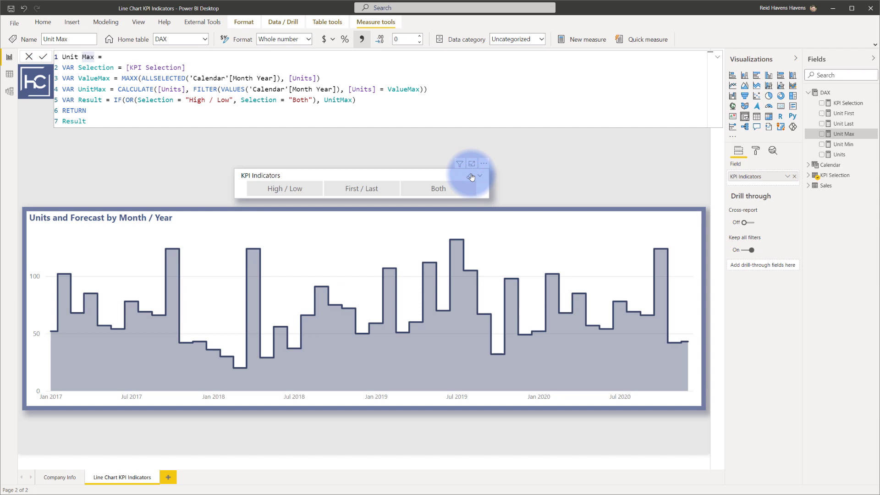
left_click(439, 194)
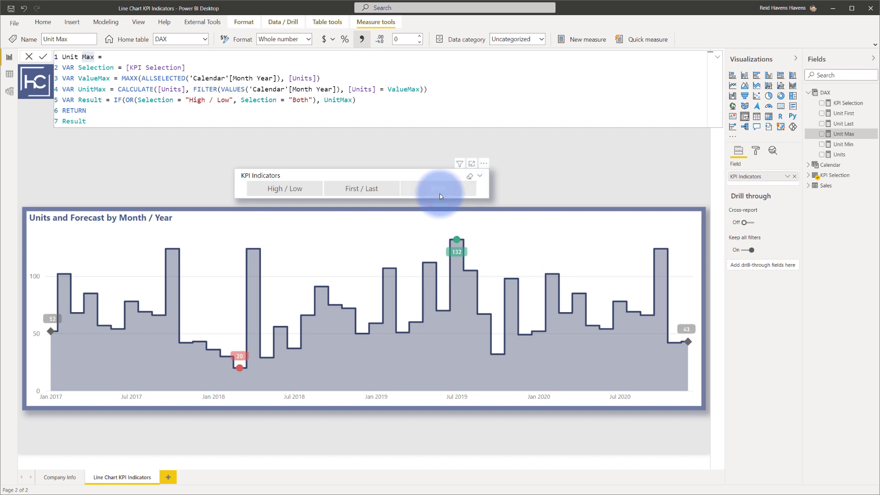
left_click(350, 219)
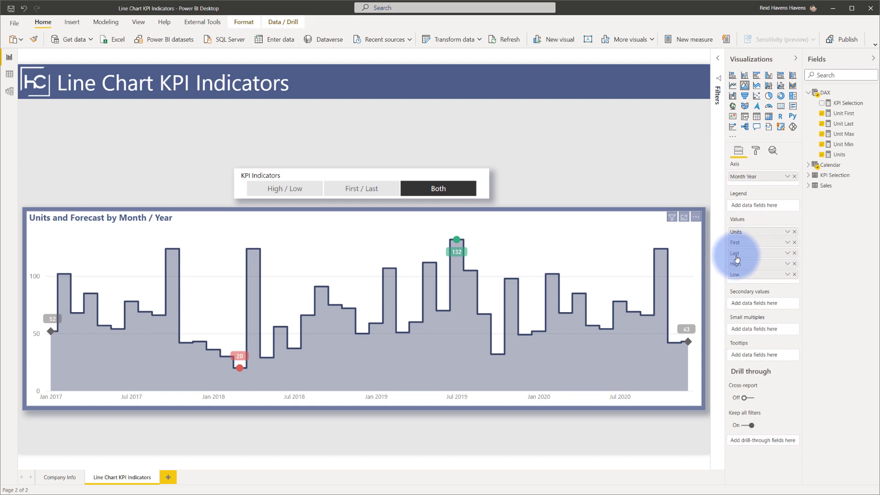
- Switch the selected Units chart to its Format options
left_click(756, 153)
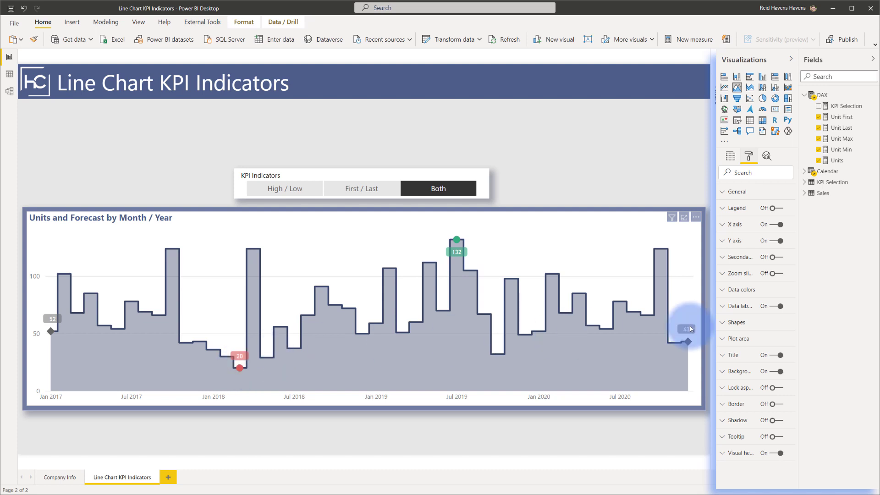
- In Shapes, switch the First series marker to X, then back to diamond, and return to Fields
left_click(755, 322)
scroll(759, 327, "down", 5)
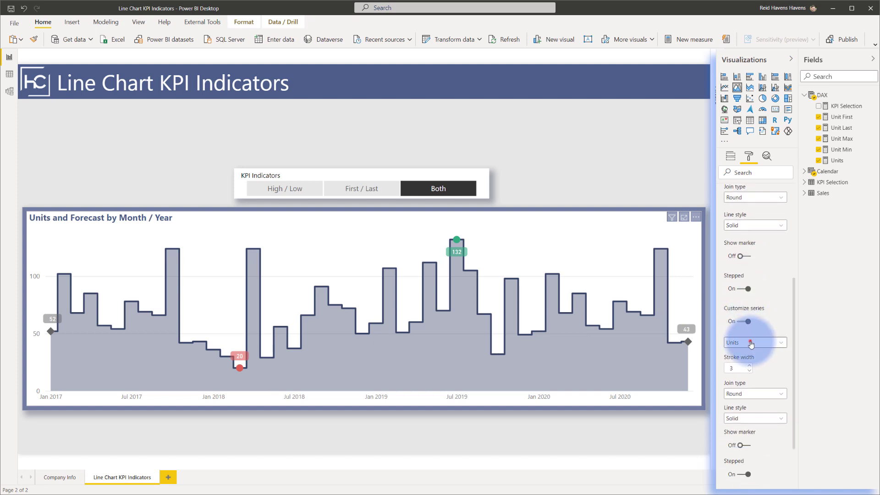
left_click(751, 343)
left_click(735, 366)
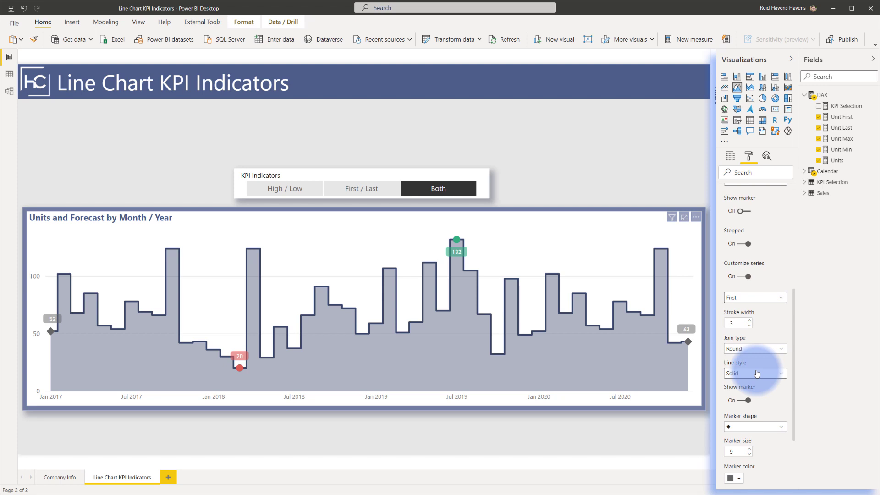
scroll(752, 371, "down", 2)
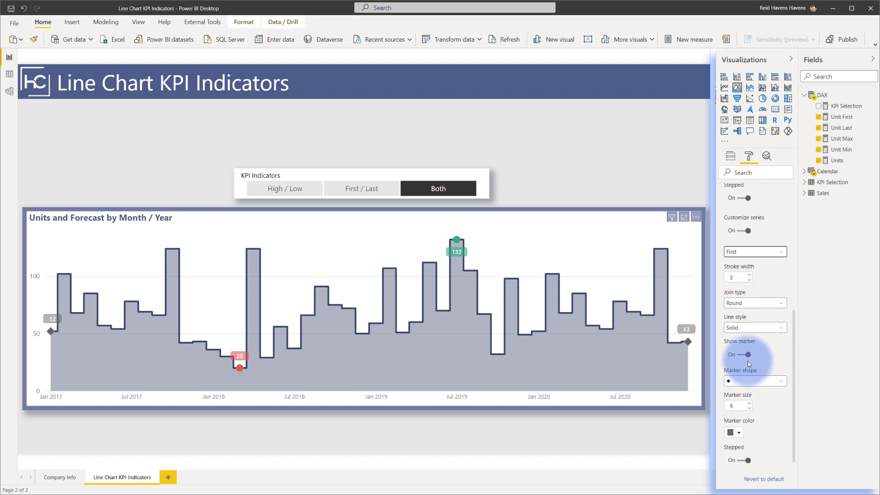
left_click(743, 383)
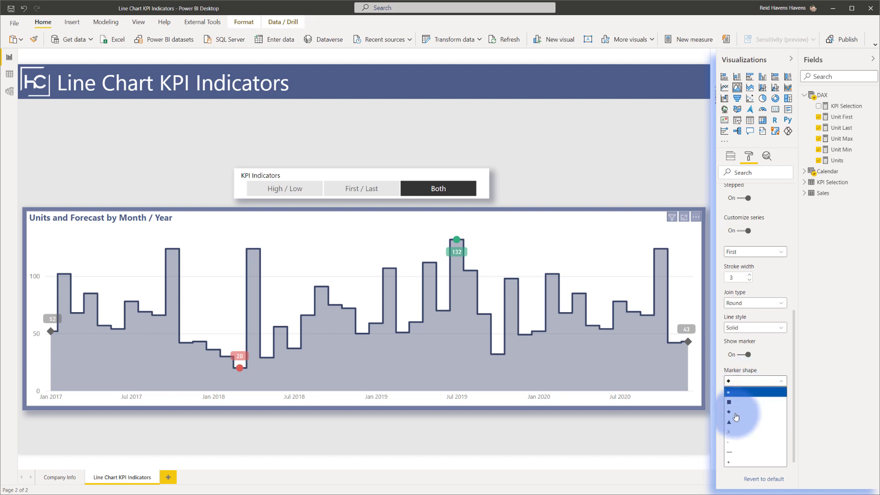
left_click(730, 432)
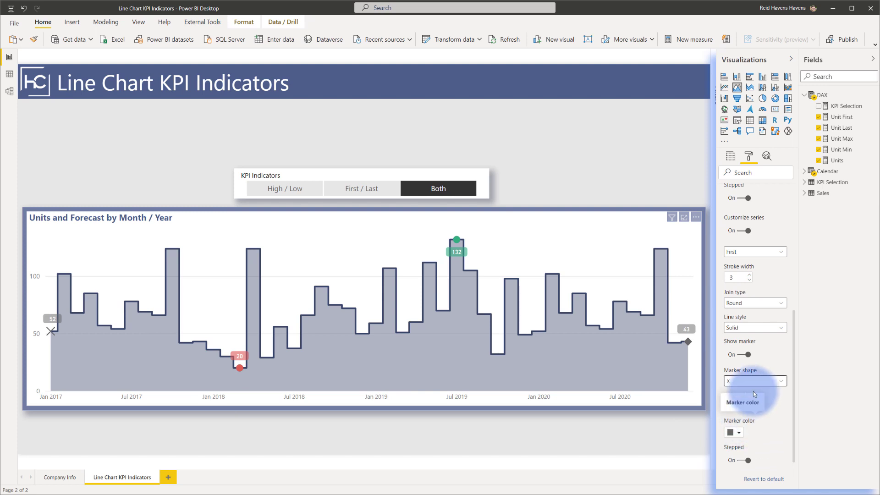
left_click(748, 381)
left_click(746, 411)
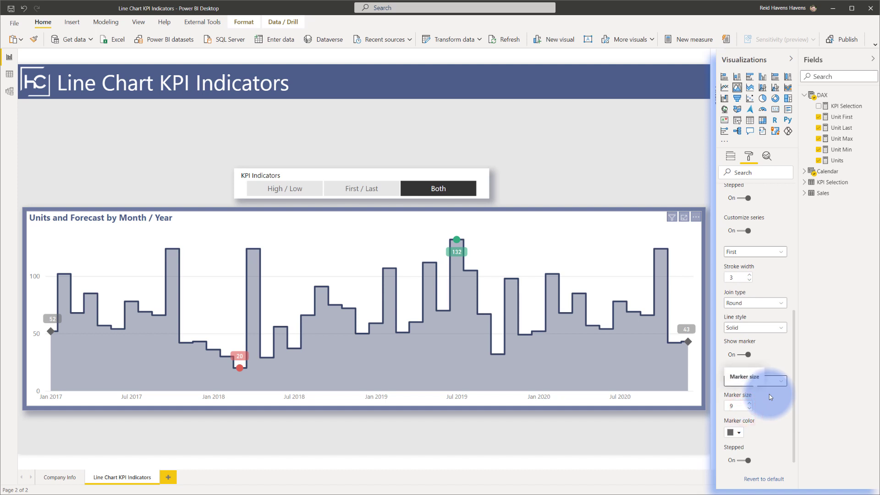
left_click(735, 160)
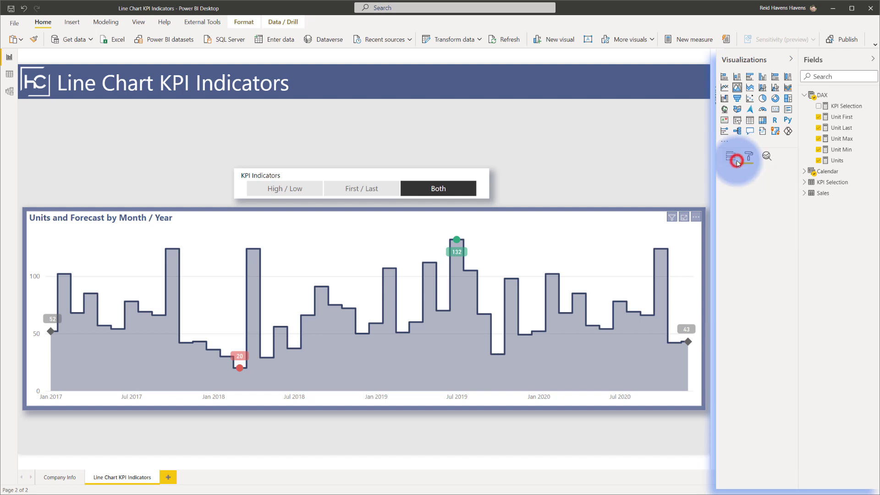